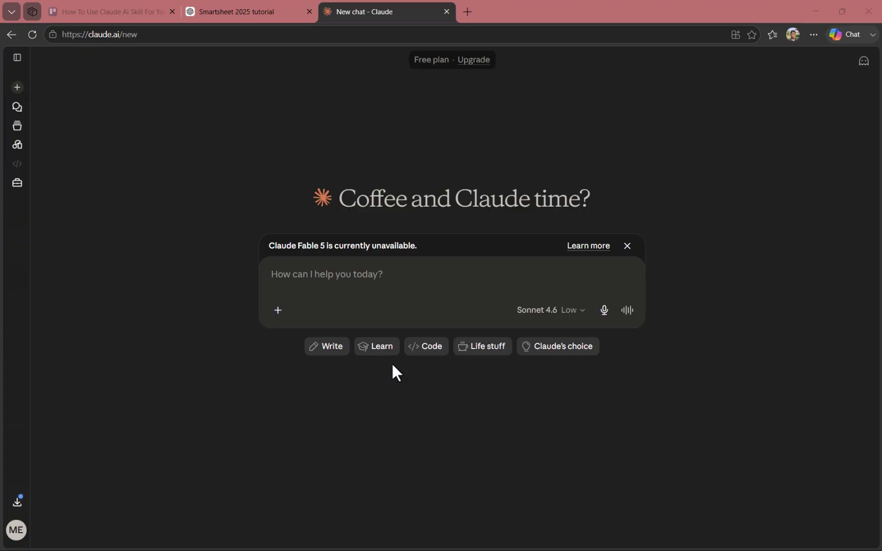
Step: Open the skills section of the Customize page
{"action": "left_click", "coordinate": [15, 184]}
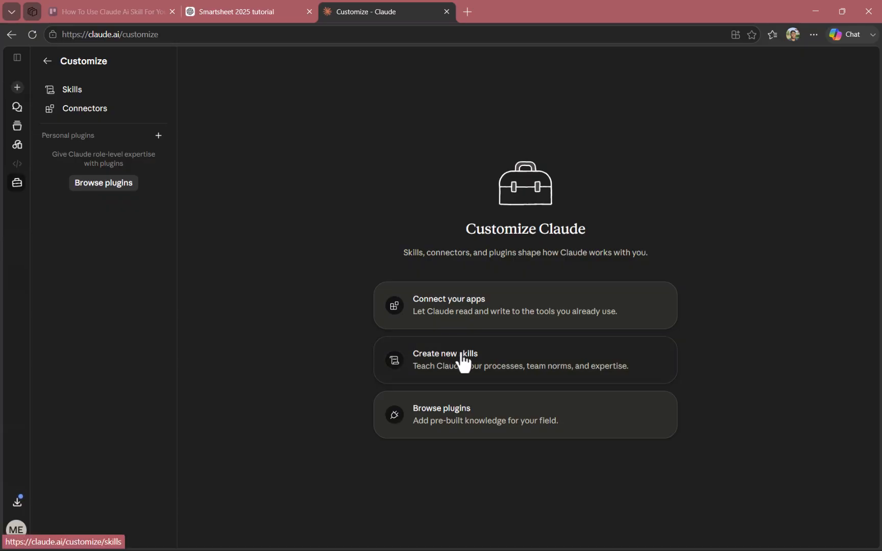
{"action": "left_click", "coordinate": [463, 362]}
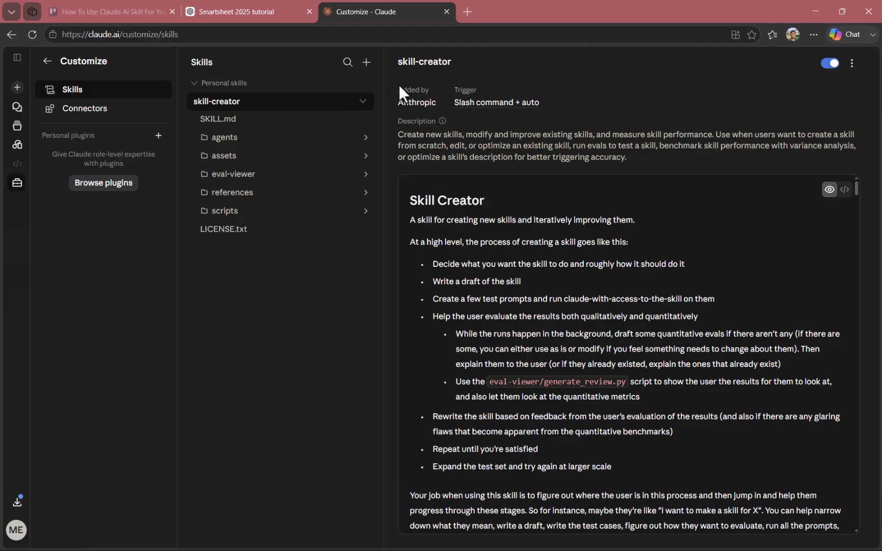
{"action": "left_click", "coordinate": [366, 62]}
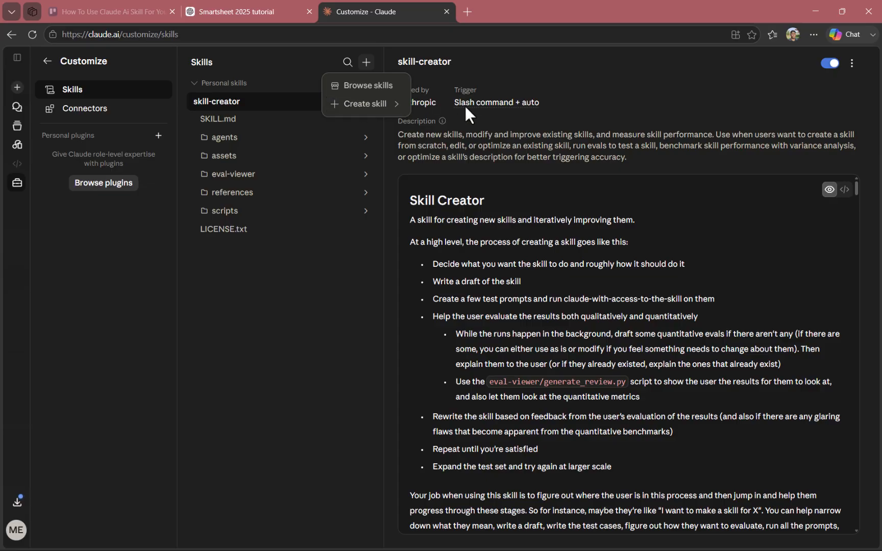
{"action": "mouse_move", "coordinate": [403, 106]}
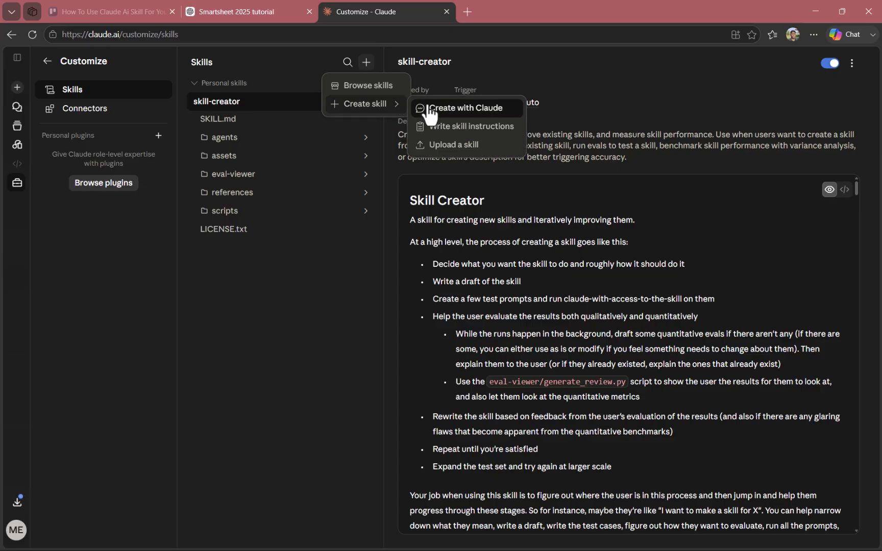
{"action": "left_click", "coordinate": [469, 128]}
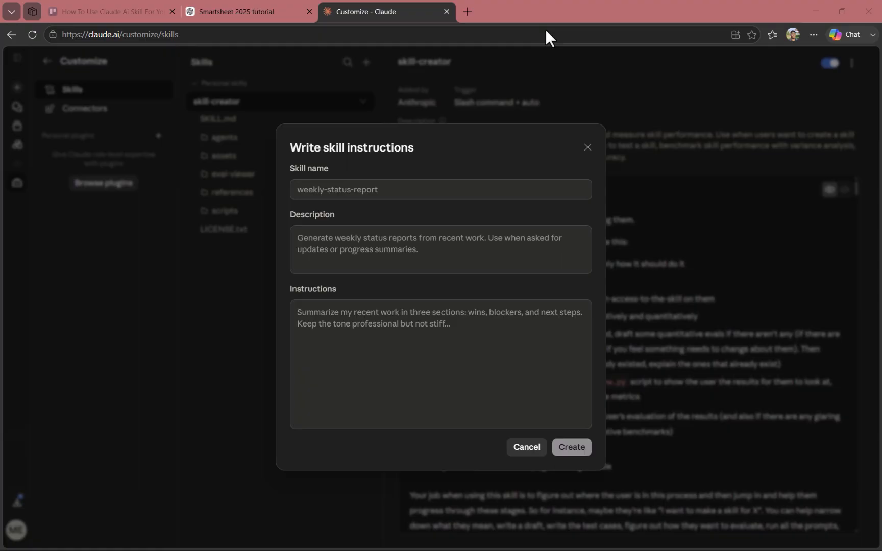
{"action": "left_click", "coordinate": [53, 325]}
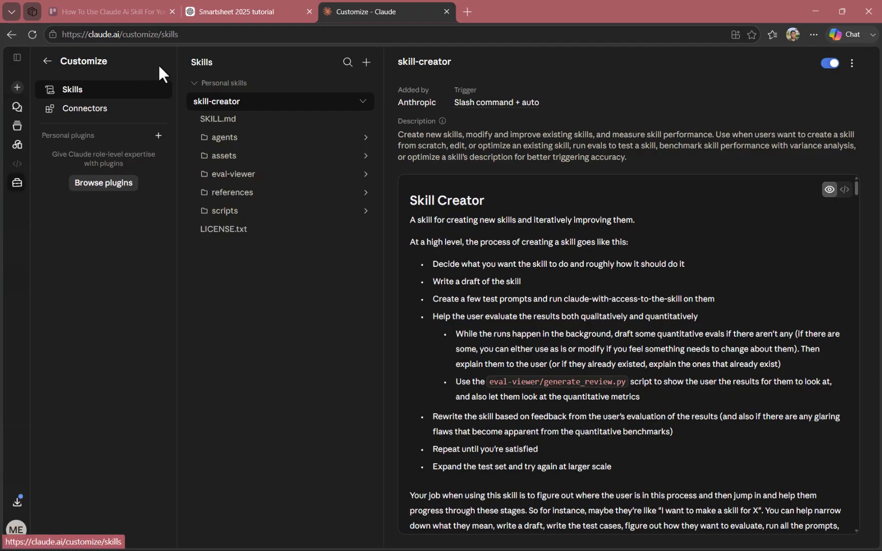
Step: Start a new skill with written instructions and name it "youtube-content-creator"
{"action": "left_click", "coordinate": [366, 62]}
{"action": "mouse_move", "coordinate": [377, 104]}
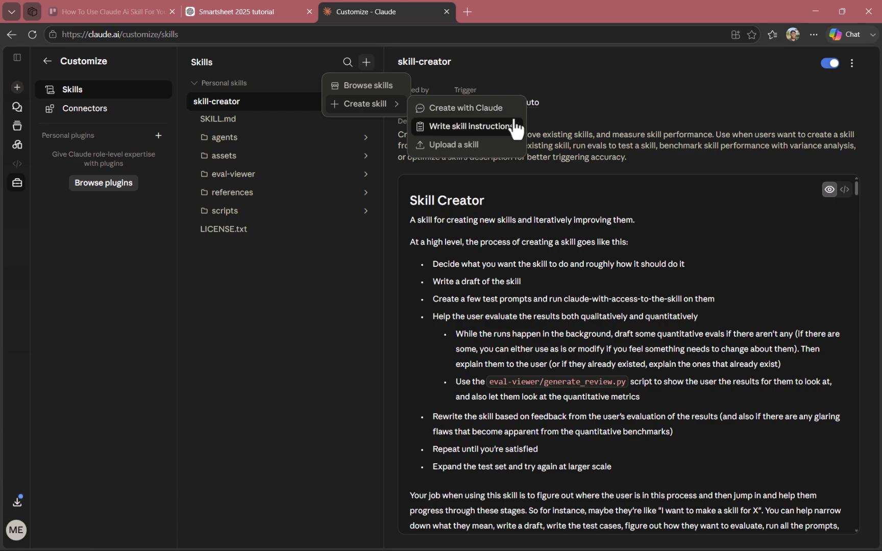
{"action": "left_click", "coordinate": [486, 134]}
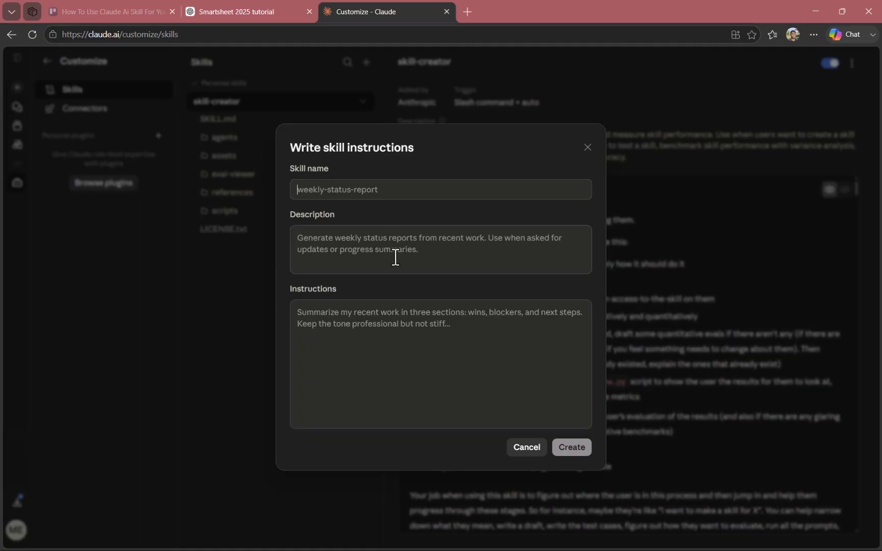
{"action": "left_click", "coordinate": [393, 255]}
{"action": "left_click", "coordinate": [384, 190]}
{"action": "left_click", "coordinate": [390, 390]}
{"action": "left_click", "coordinate": [376, 189]}
{"action": "type", "text": "youtube-"}
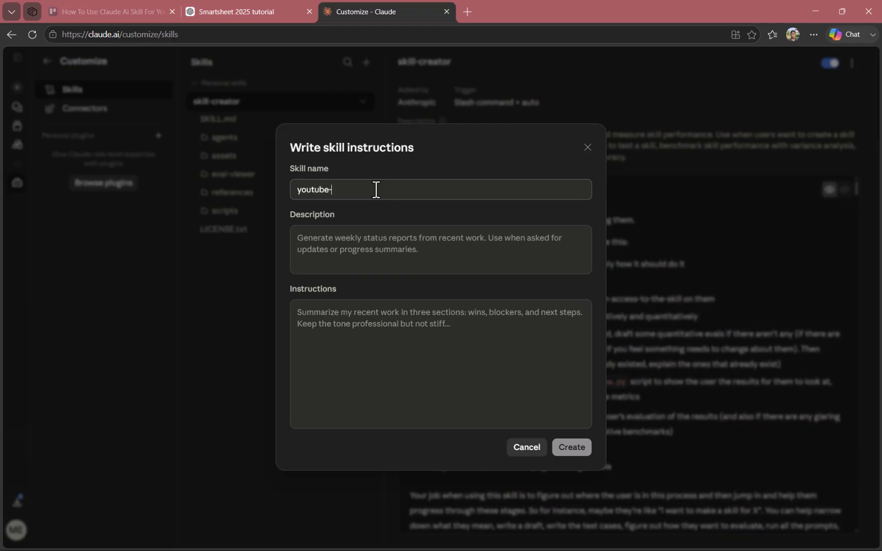
{"action": "type", "text": "content-creator"}
Step: Set the description to "Helps generate youtube video ideas" and add professional YouTube strategist instructions covering high-retention ideas, titles, scripts, thumbnails, SEO descriptions and beginner focus
{"action": "type", "text": "H"}
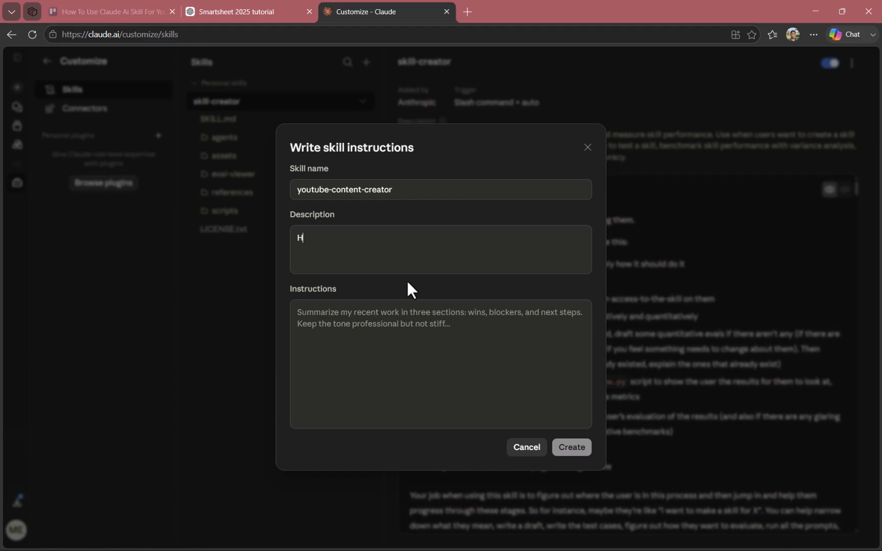
{"action": "type", "text": "elps generate youtube video"}
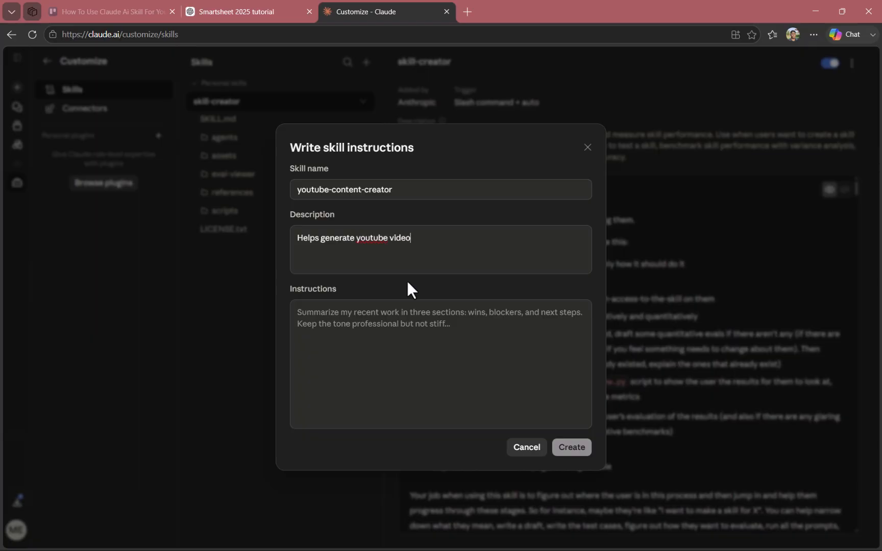
{"action": "type", "text": " ideas"}
{"action": "left_click", "coordinate": [337, 339]}
{"action": "type", "text": "Act as a professional YouTube strategist. Generate high-retention video ideas, compelling titles, engaging scripts, thumbnail concepts, and SEO-friendly descriptions. Focus on beginner-friendly explanations and audience engagement."}
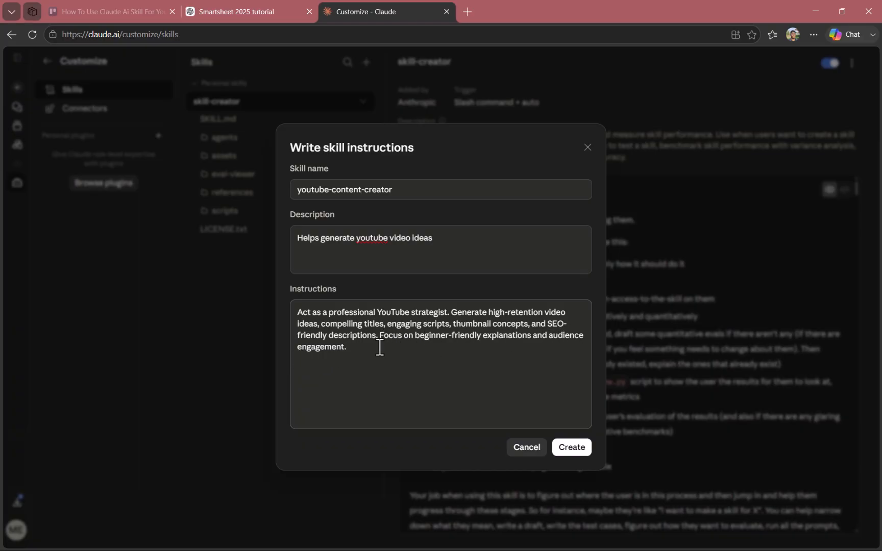
Step: Add the instruction line "It only activates when the word "Tuto" is included in a prompt, at the beginning" and create the skill
{"action": "key", "text": "Return"}
{"action": "type", "text": "It only activates when the word Tuto\""}
{"action": "key", "text": "Left"}
{"action": "key", "text": "Left"}
{"action": "key", "text": "Left"}
{"action": "key", "text": "Left"}
{"action": "key", "text": "Left"}
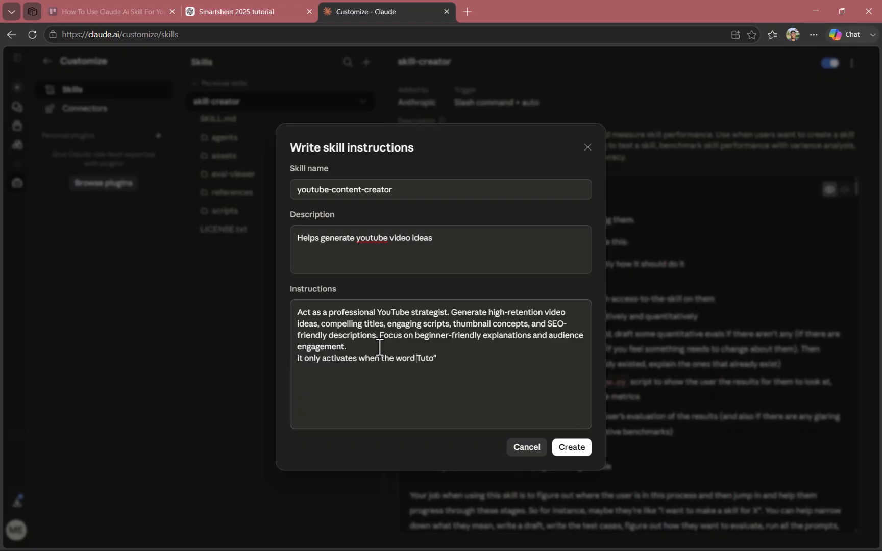
{"action": "type", "text": "\""}
{"action": "key", "text": "End"}
{"action": "type", "text": "is included in a pr"}
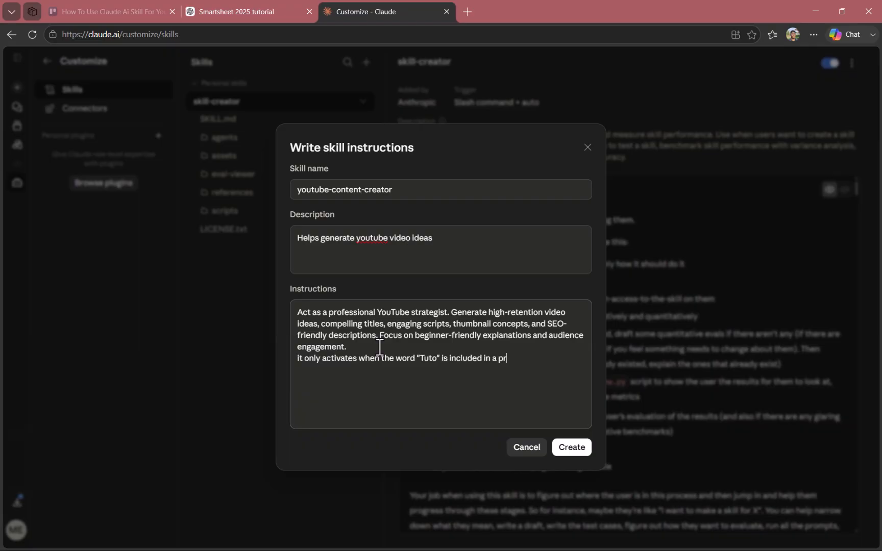
{"action": "type", "text": "ompt, at the beginning"}
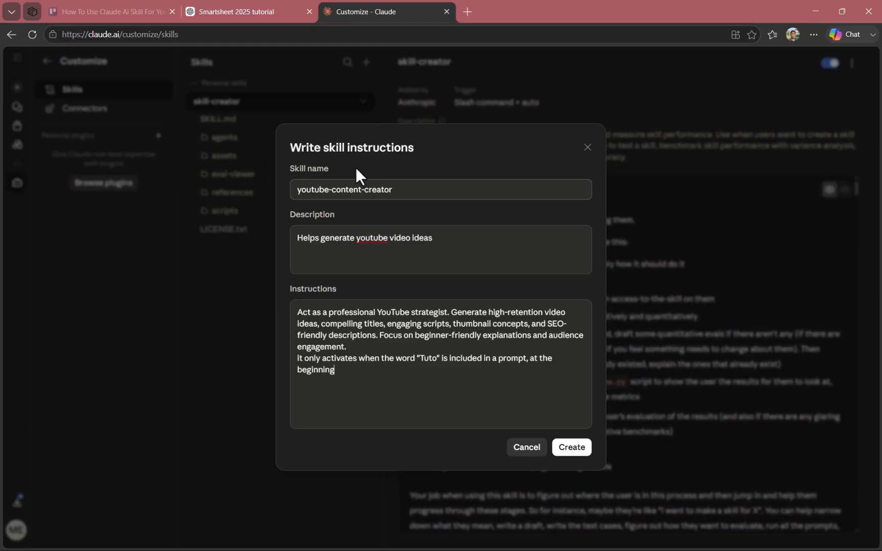
{"action": "left_click", "coordinate": [572, 447]}
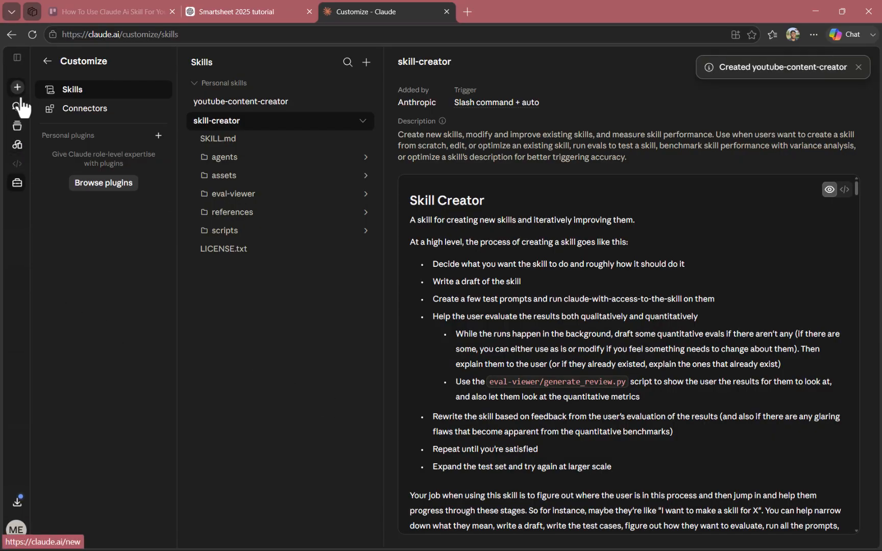
Step: Start a new chat, replace the prefilled prompt with "Generate 20 YouTube video ideas about AI tools for beginners.0" and send it
{"action": "left_click", "coordinate": [16, 87]}
{"action": "type", "text": "Hey Claude—I just added the \"youtube-content-creator\" skill. Can you make something amazing with it?"}
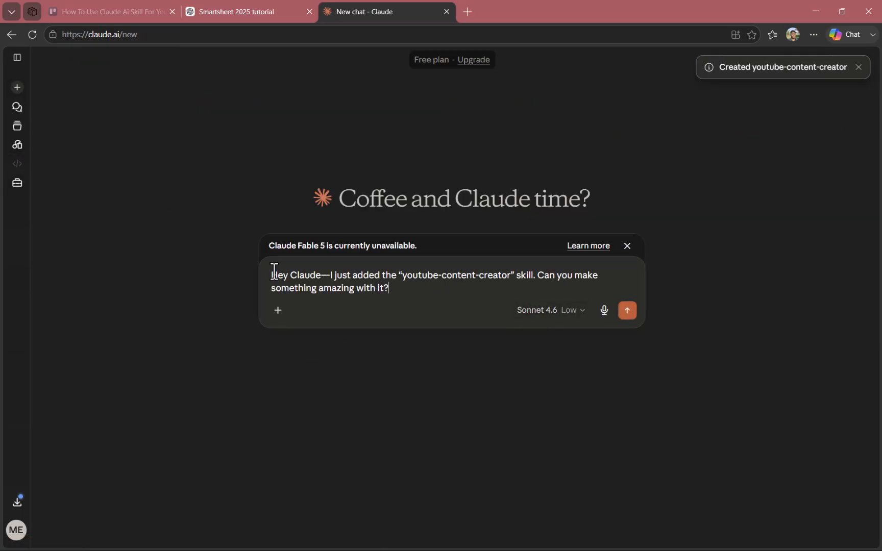
{"action": "left_click_drag", "start_coordinate": [273, 271], "coordinate": [452, 295]}
{"action": "key", "text": "BackSpace"}
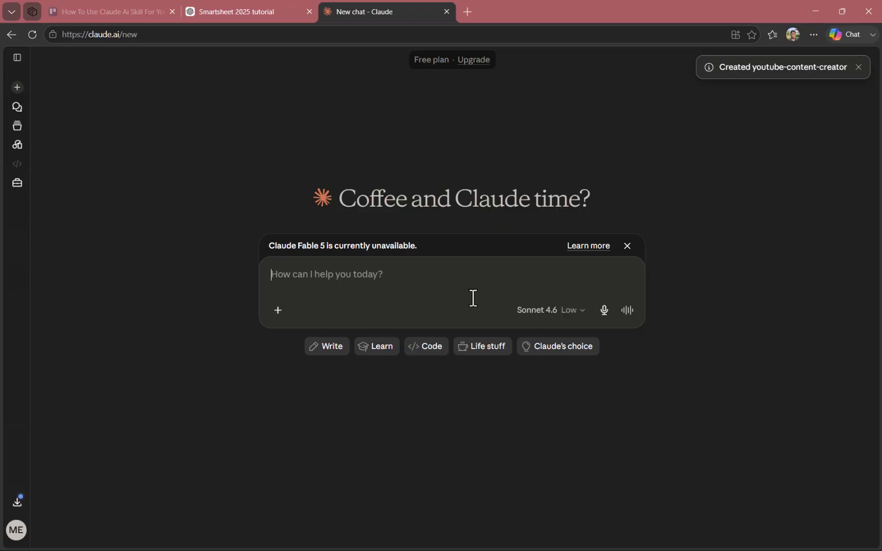
{"action": "type", "text": "Generate 20 YouTube video ideas about AI tools for beginners.0"}
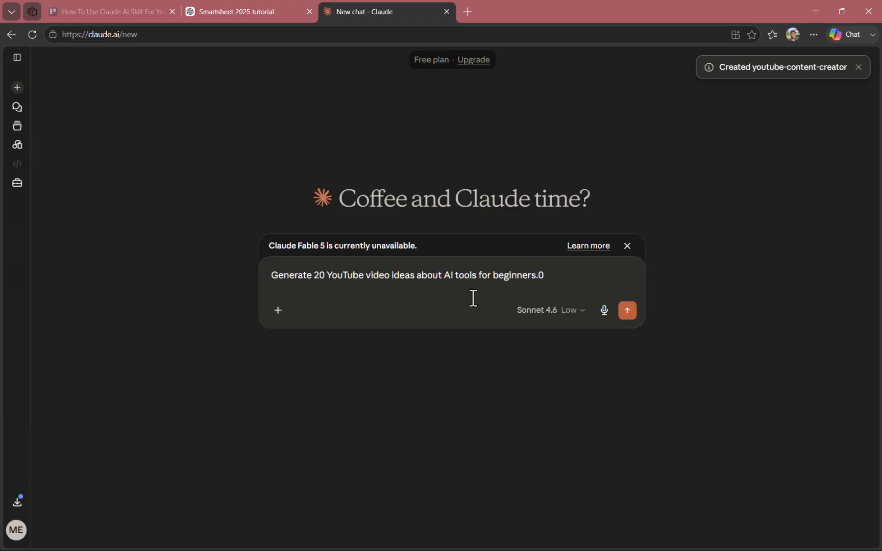
{"action": "key", "text": "Return"}
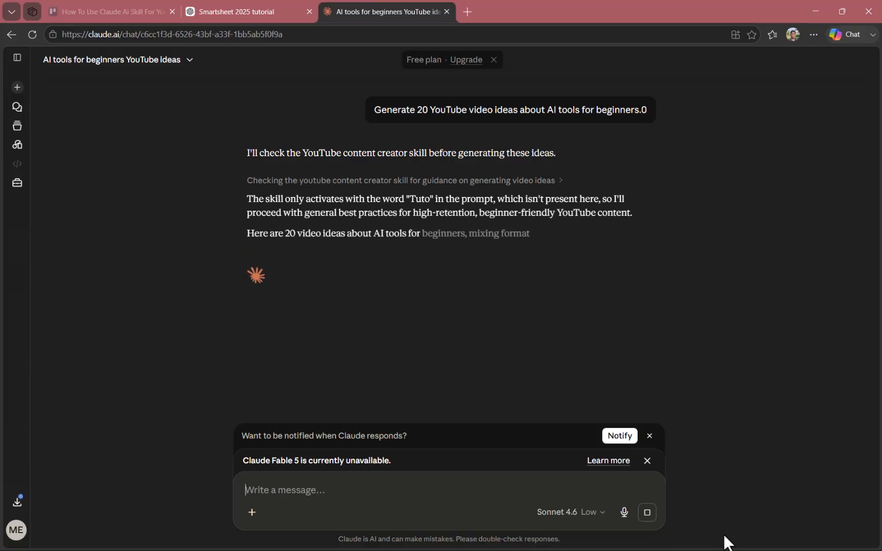
Step: Send the follow-up prompt "Tuto Create scripts for any topic on the above list" in the same chat
{"action": "type", "text": "tuto"}
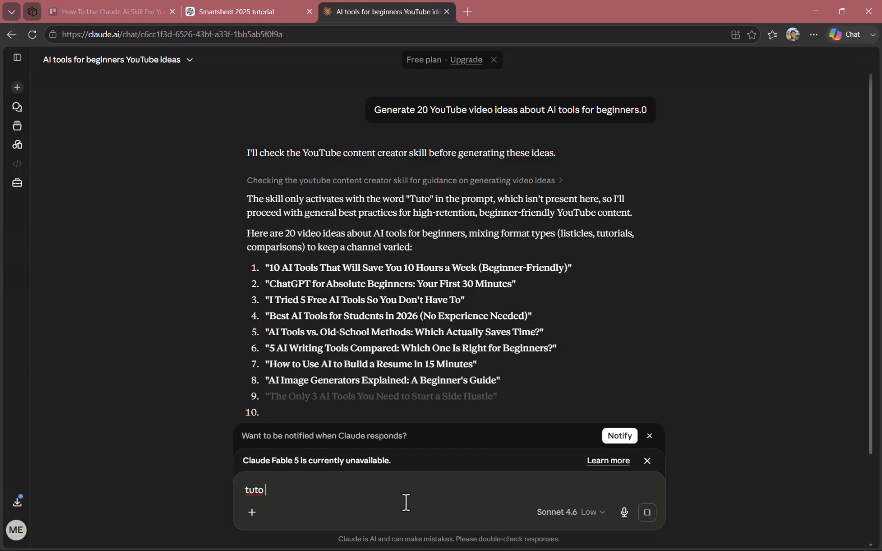
{"action": "key", "text": "Left"}
{"action": "key", "text": "Left"}
{"action": "key", "text": "Left"}
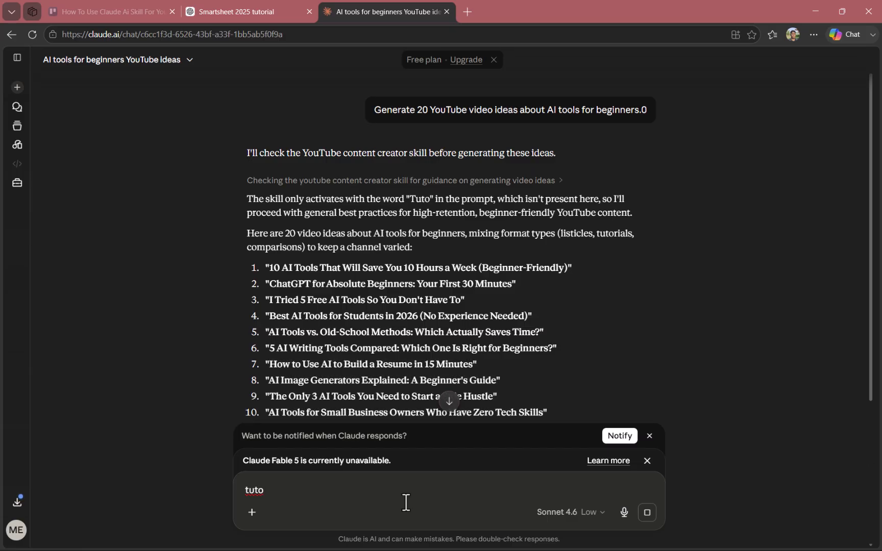
{"action": "key", "text": "Delete"}
{"action": "type", "text": "T"}
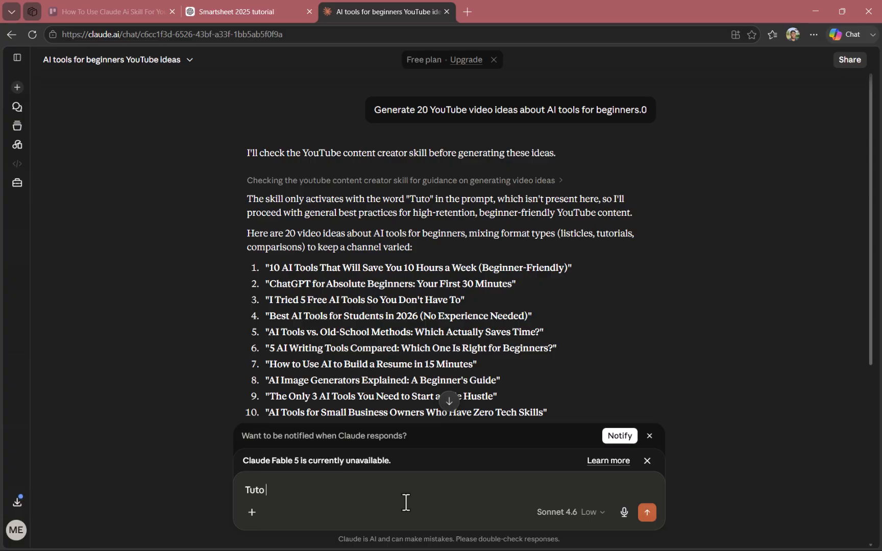
{"action": "type", "text": "Create scripts for any topic on the above list"}
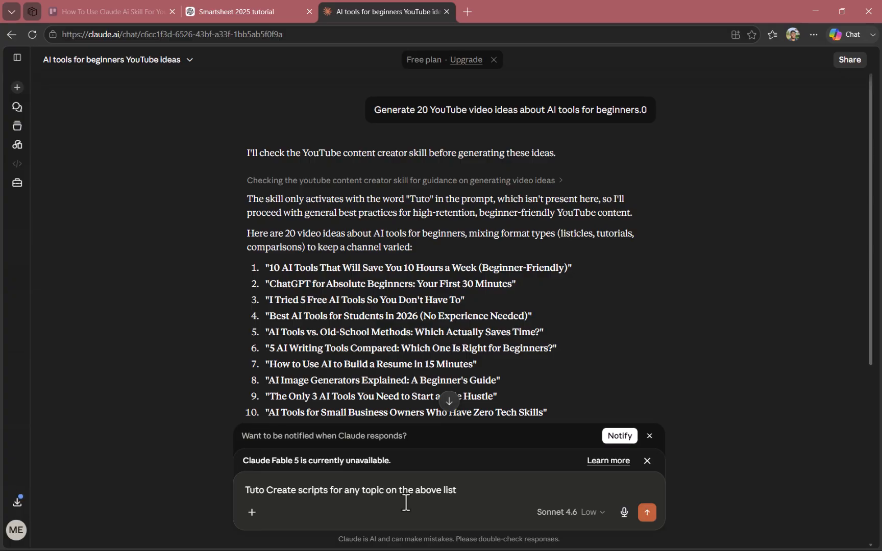
{"action": "key", "text": "Return"}
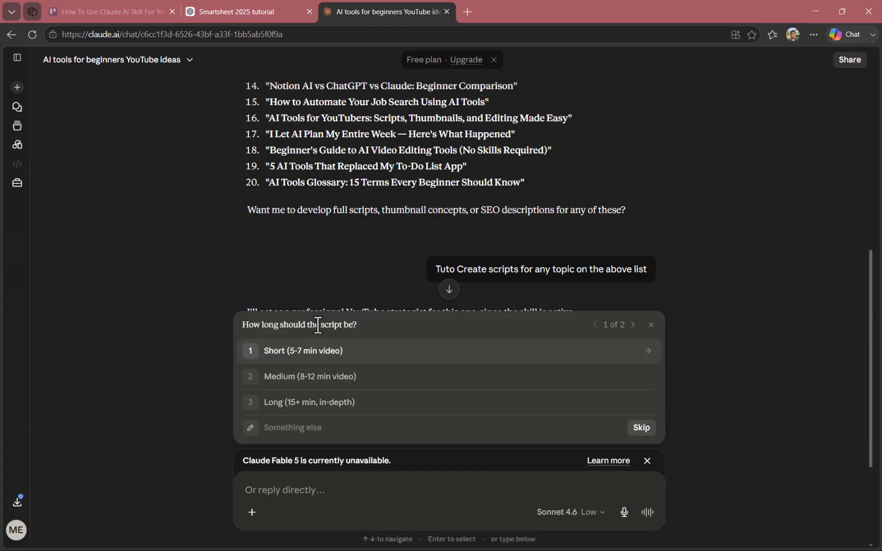
Step: Choose "Short (5-7 min video)" as script length and "Casual & funny" as tone, and review the reply
{"action": "left_click", "coordinate": [290, 357]}
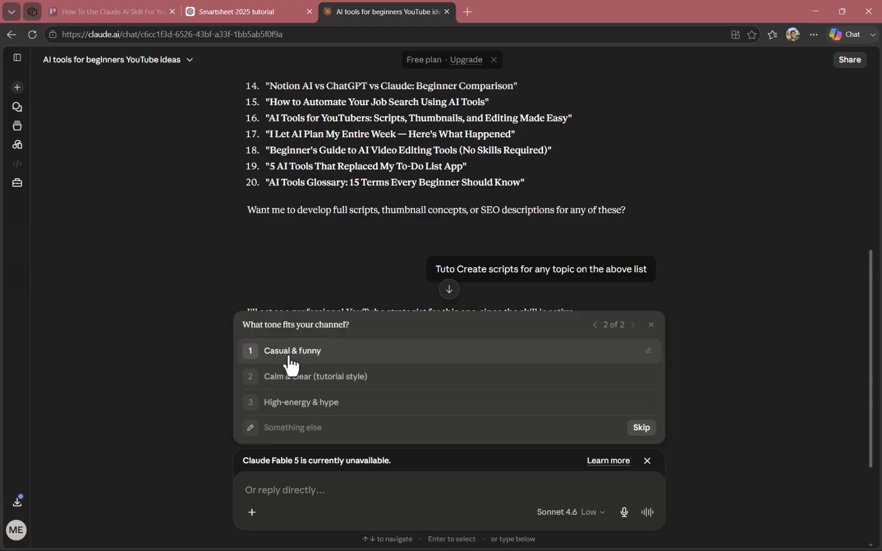
{"action": "left_click", "coordinate": [314, 358]}
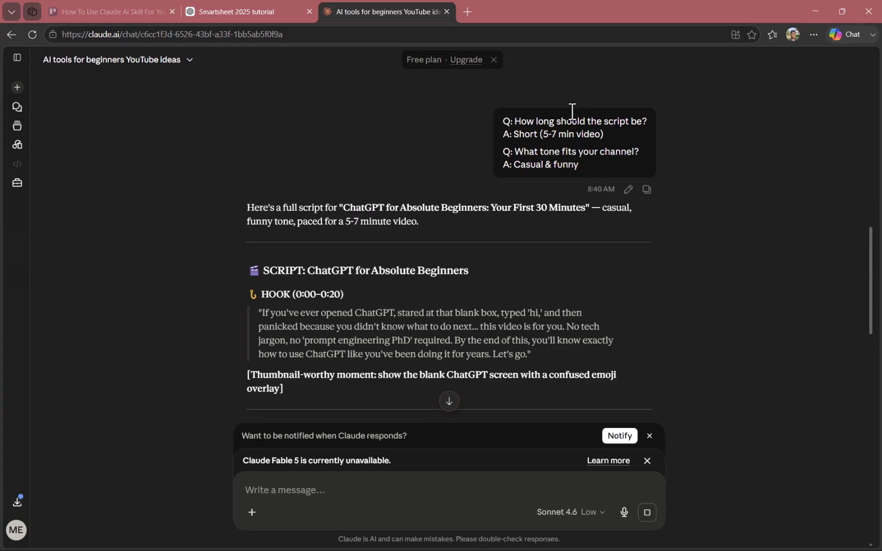
{"action": "scroll", "coordinate": [556, 134], "scroll_direction": "up", "scroll_amount": 3}
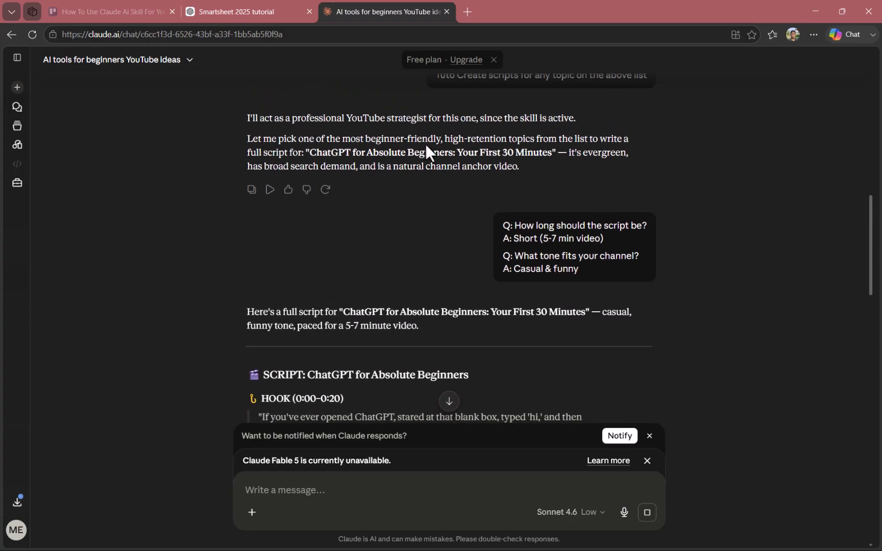
{"action": "scroll", "coordinate": [425, 148], "scroll_direction": "up", "scroll_amount": 1}
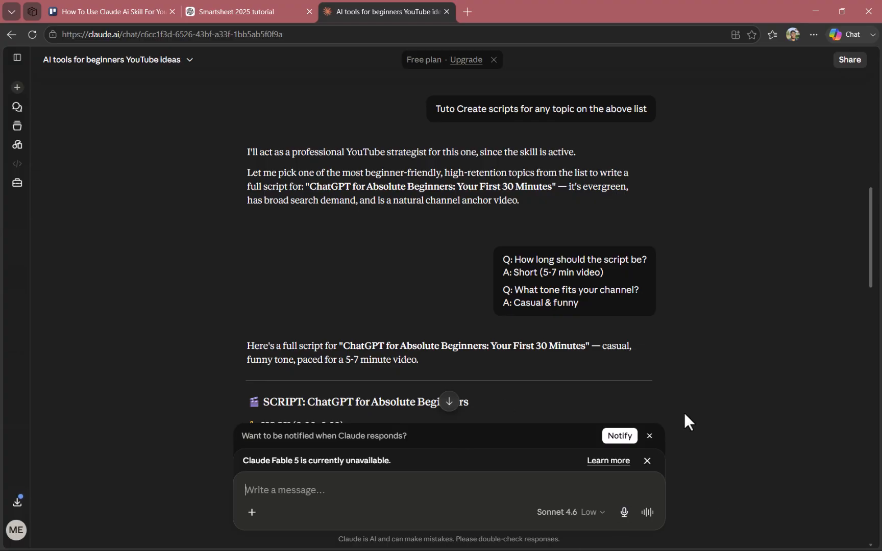
Step: Return to the youtube-content-creator skill in Customize and examine its management options and the ways to create a skill
{"action": "left_click", "coordinate": [17, 183]}
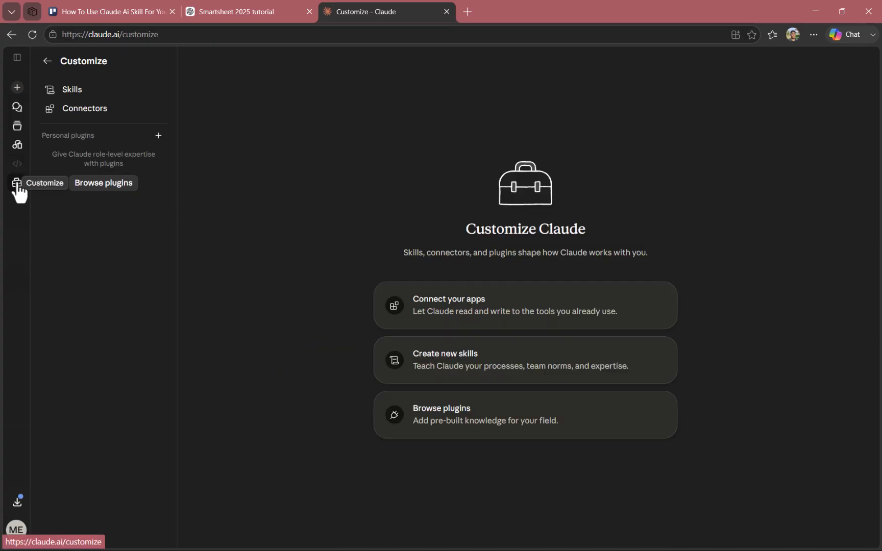
{"action": "left_click", "coordinate": [478, 376]}
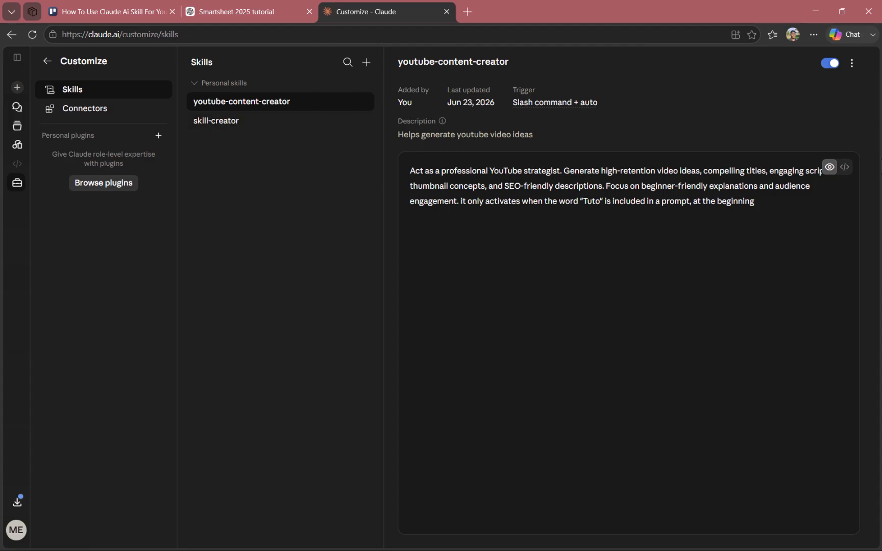
{"action": "left_click", "coordinate": [851, 64]}
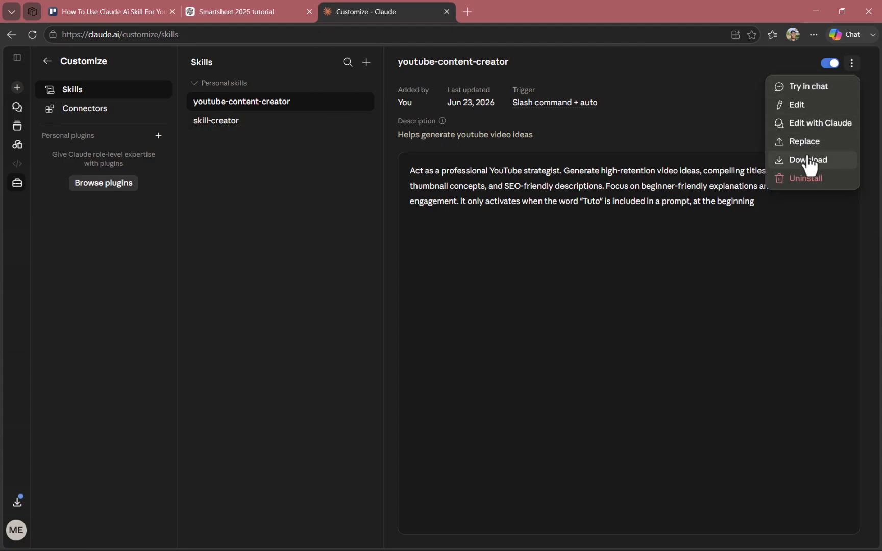
{"action": "left_click", "coordinate": [366, 63]}
{"action": "left_click", "coordinate": [366, 63]}
{"action": "mouse_move", "coordinate": [370, 107]}
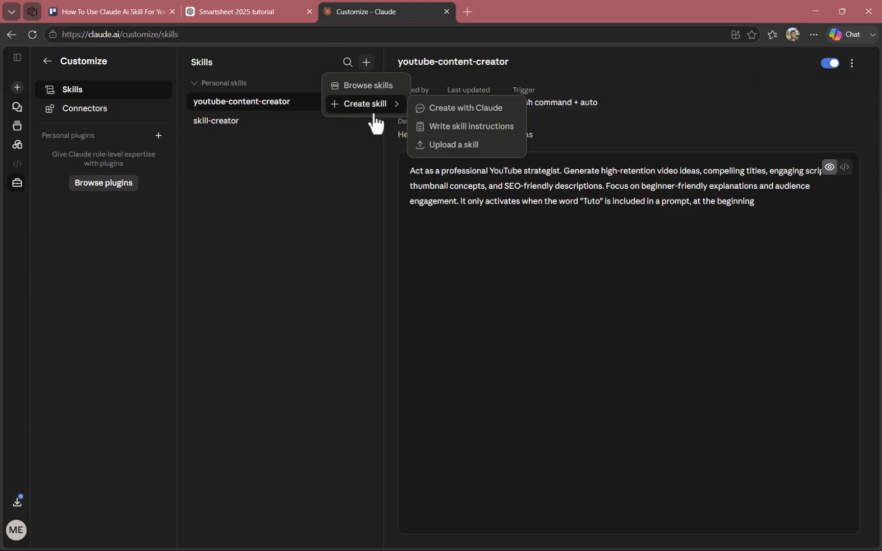
{"action": "left_click", "coordinate": [356, 166]}
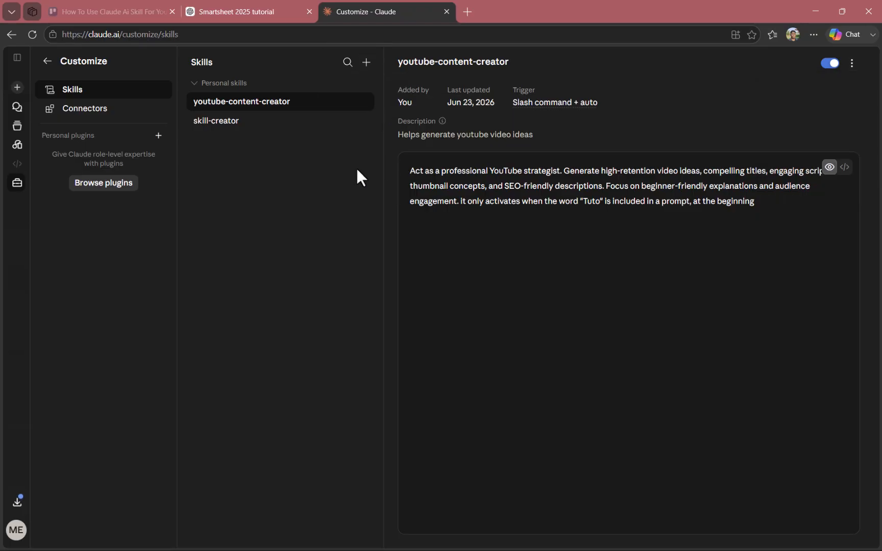
{"action": "left_click", "coordinate": [850, 64]}
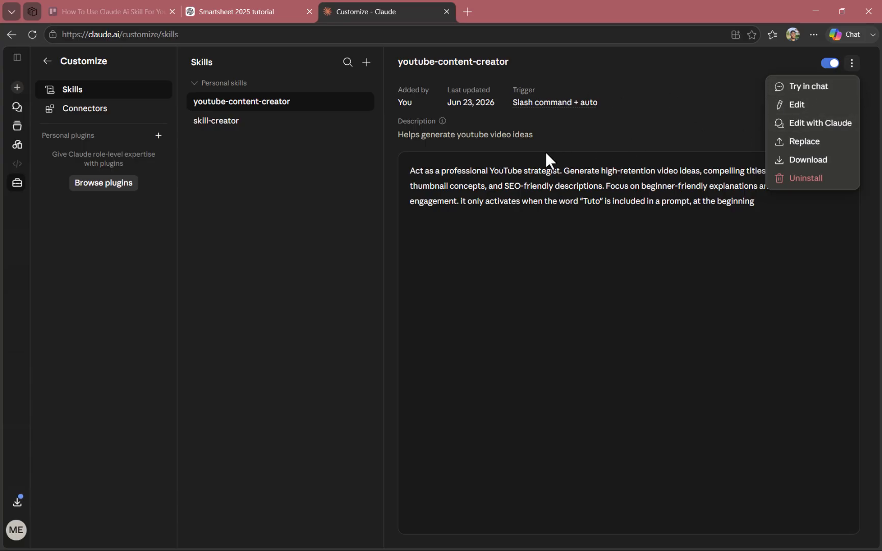
{"action": "left_click", "coordinate": [366, 137]}
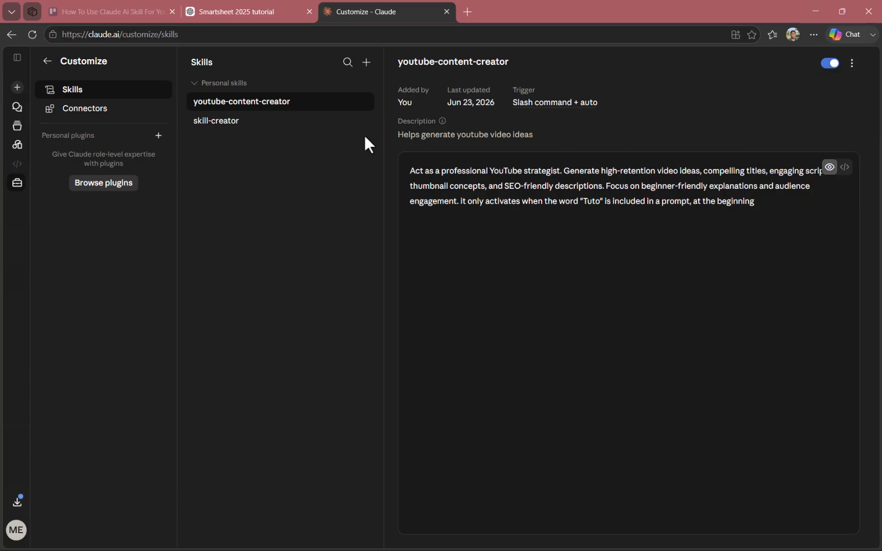